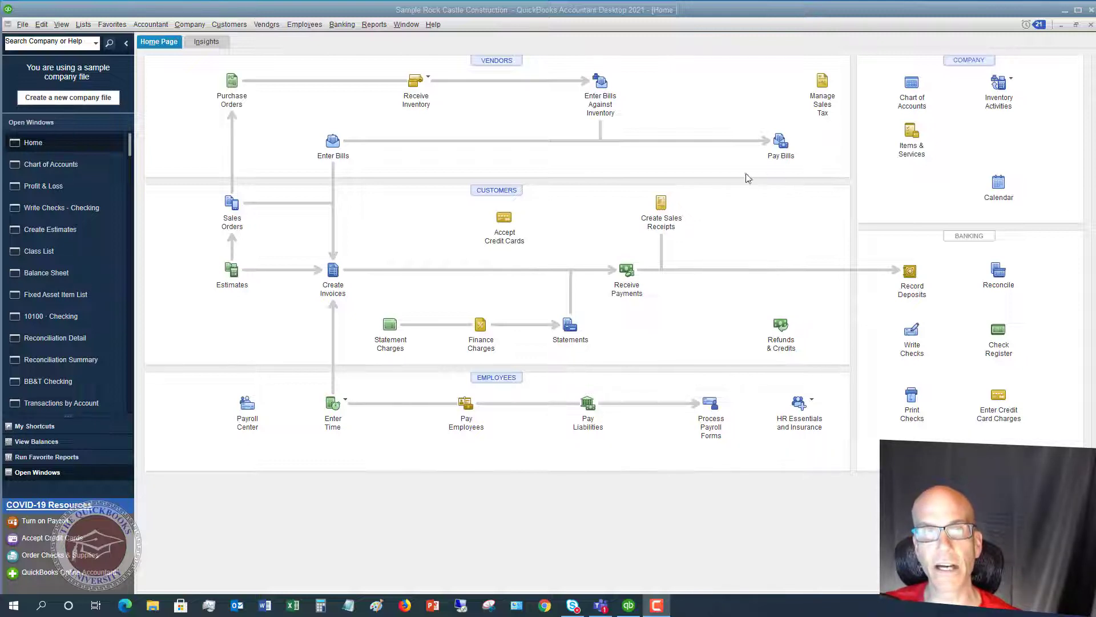
- Open a deposit into 10100 · Checking dated 12/15/2023 and browse the From Account list on the first line
click(343, 25)
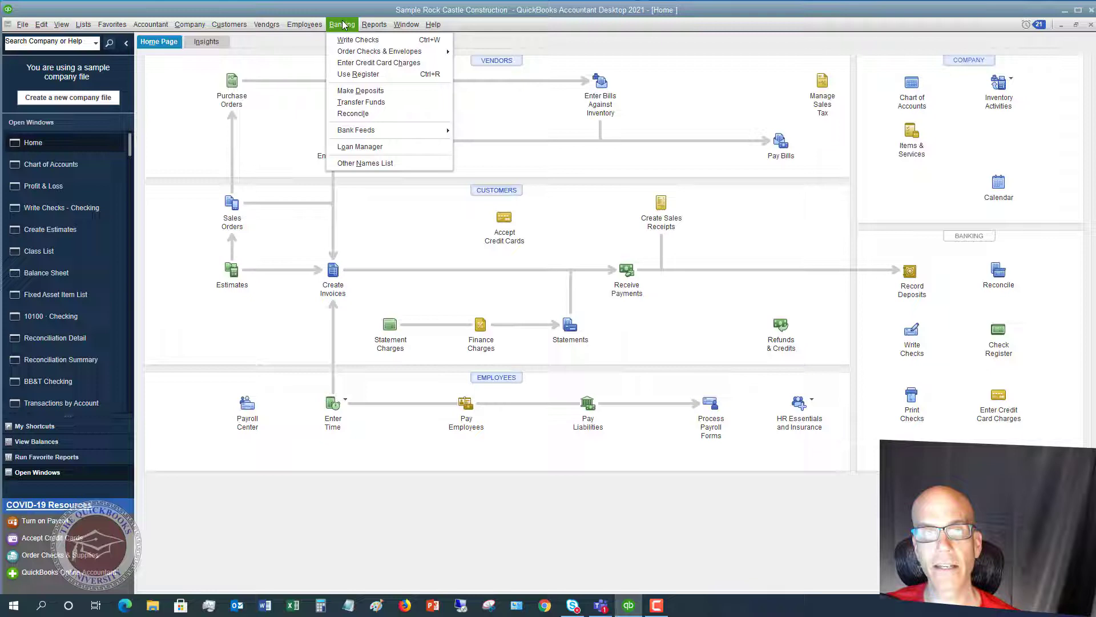
click(346, 92)
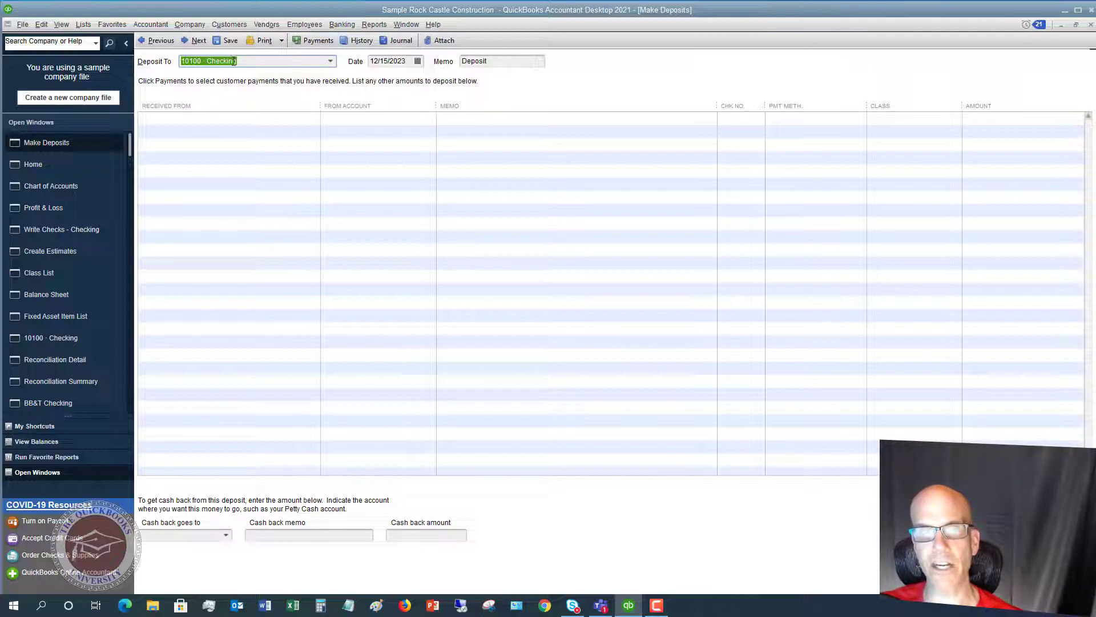
click(290, 123)
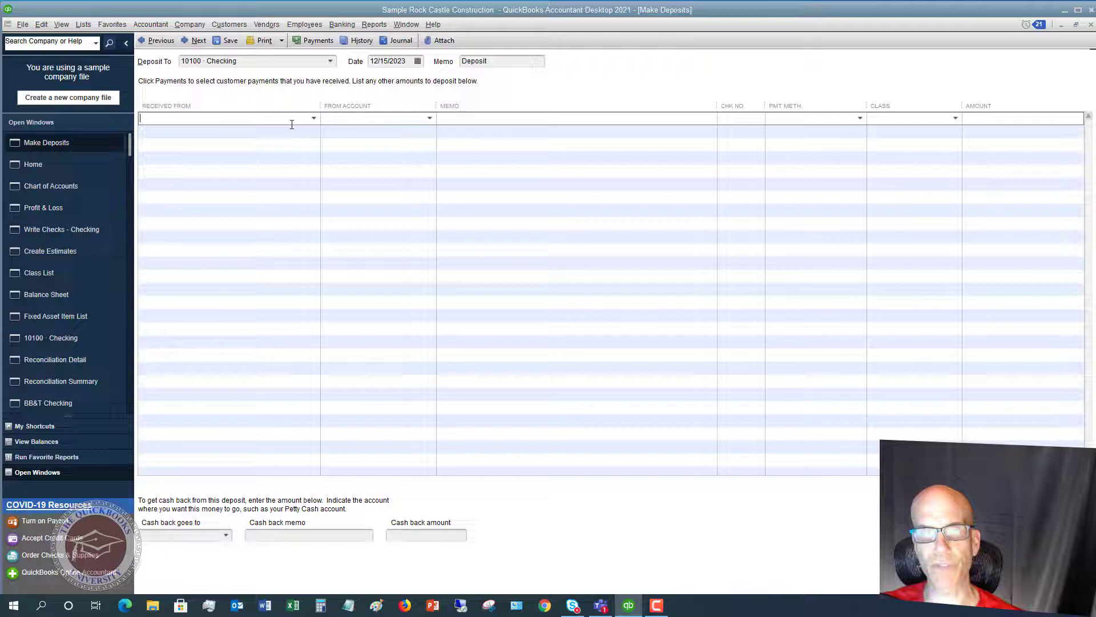
click(430, 120)
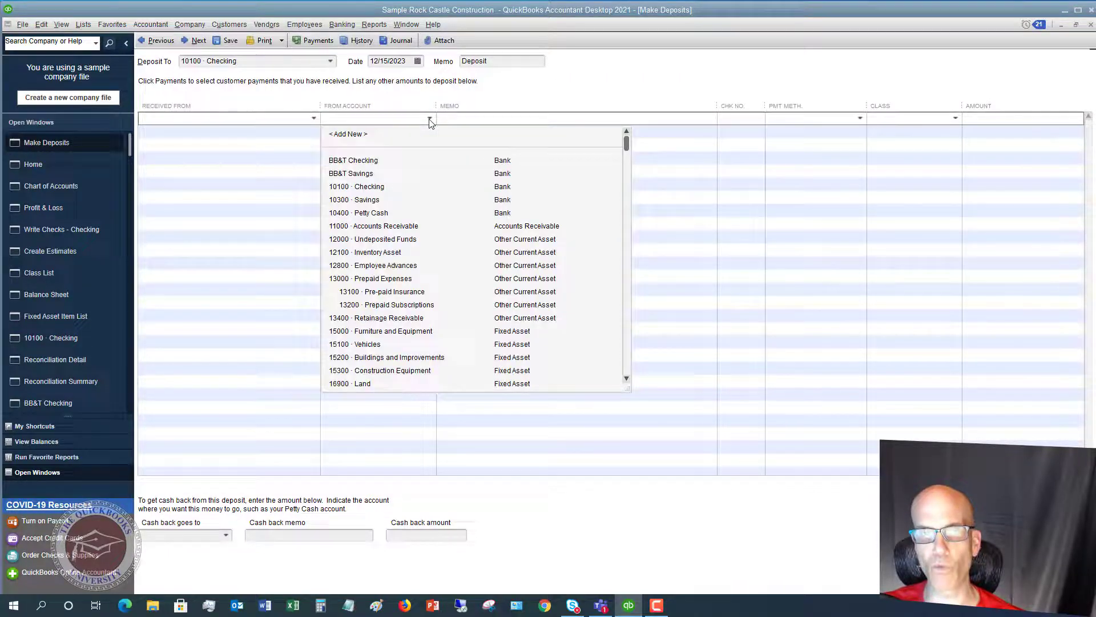
scroll(448, 206, down, 7)
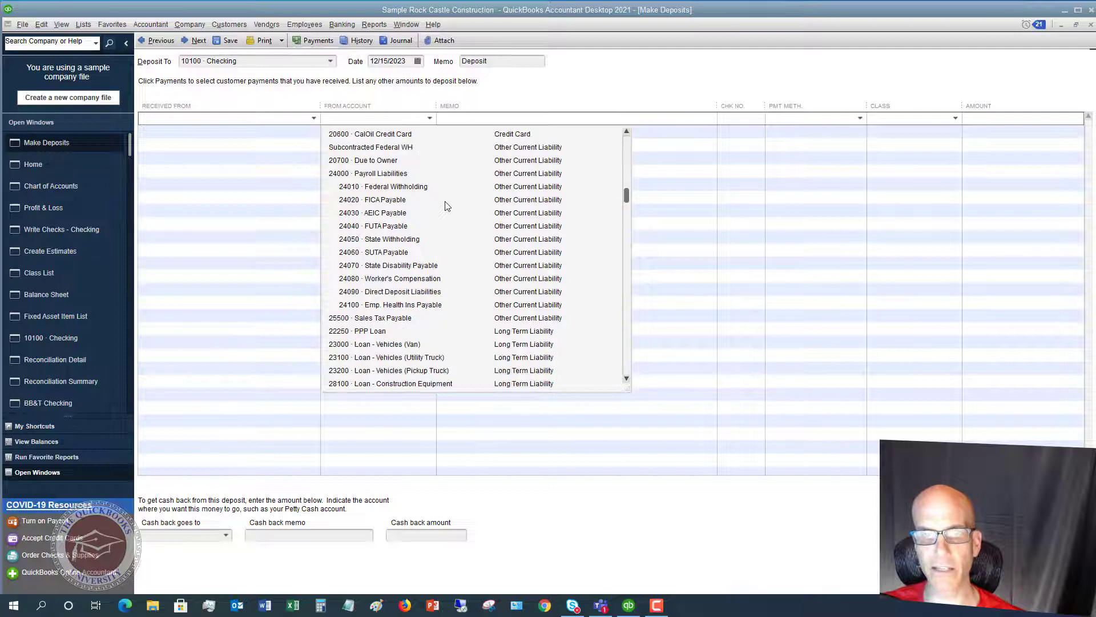
scroll(447, 205, down, 2)
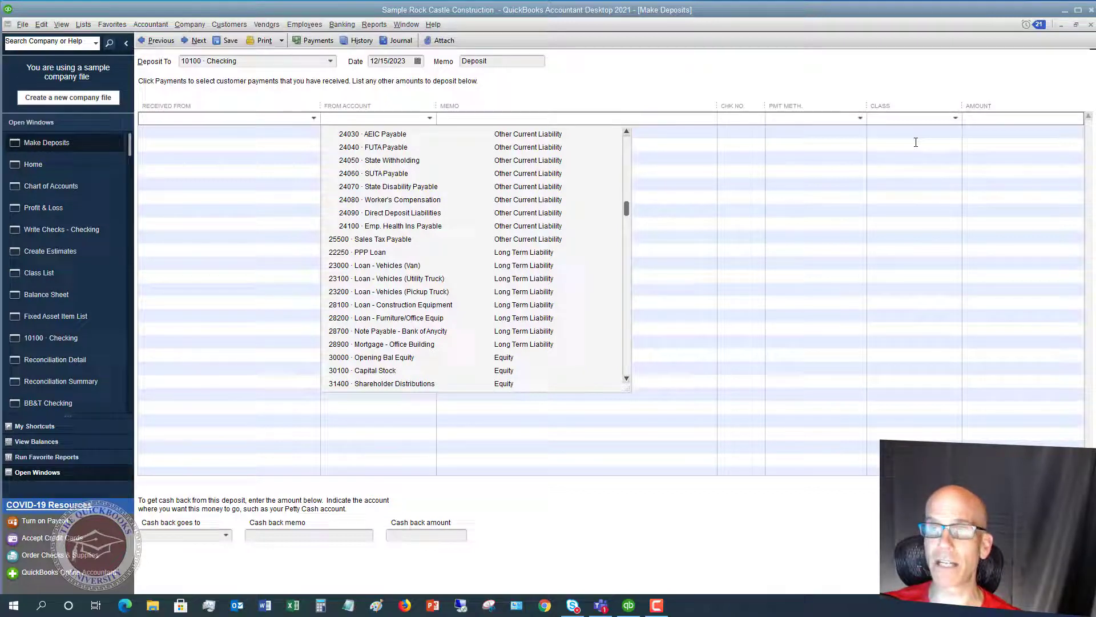
- Close the Make Deposits window without saving and bring up the Banking menu
click(1091, 25)
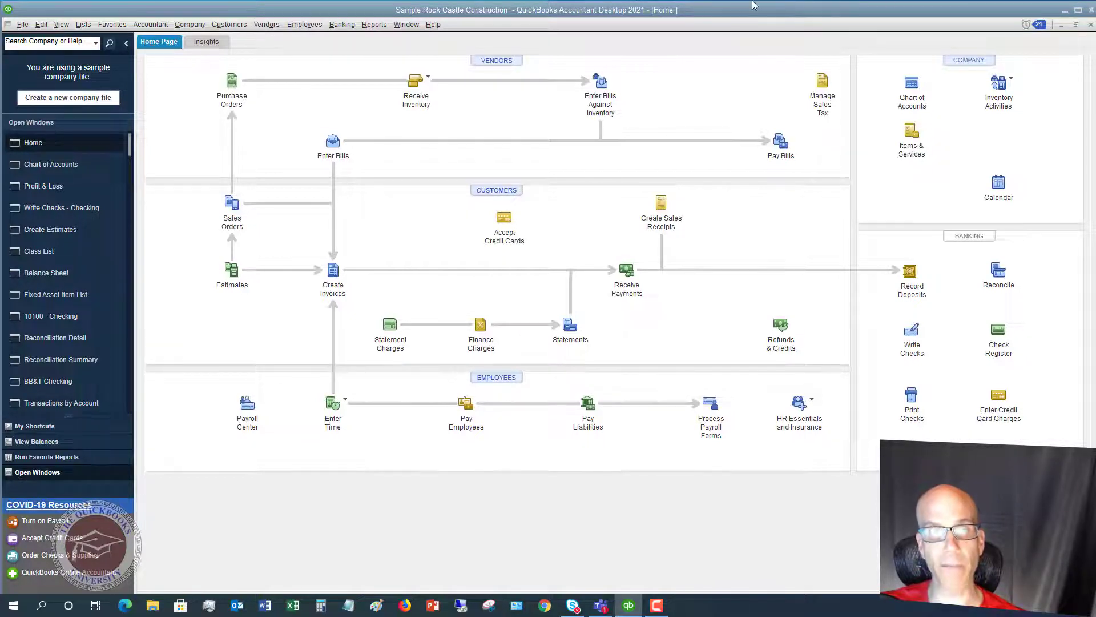
click(342, 26)
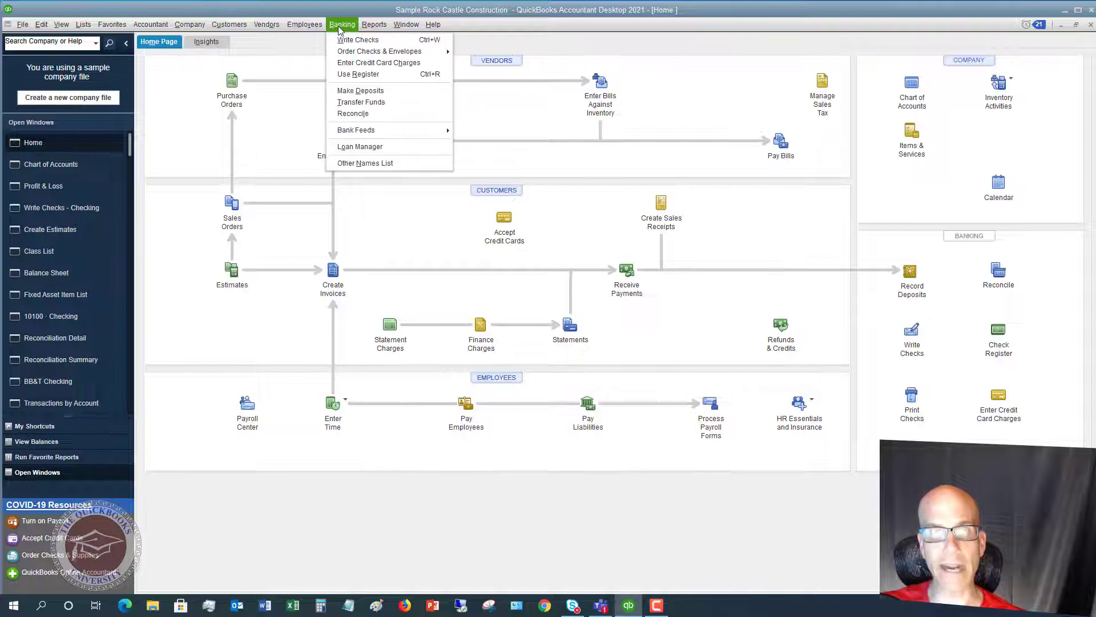
- Start a Transfer Funds form dated 12/15/2023 with class New Construction:Commercial
click(359, 103)
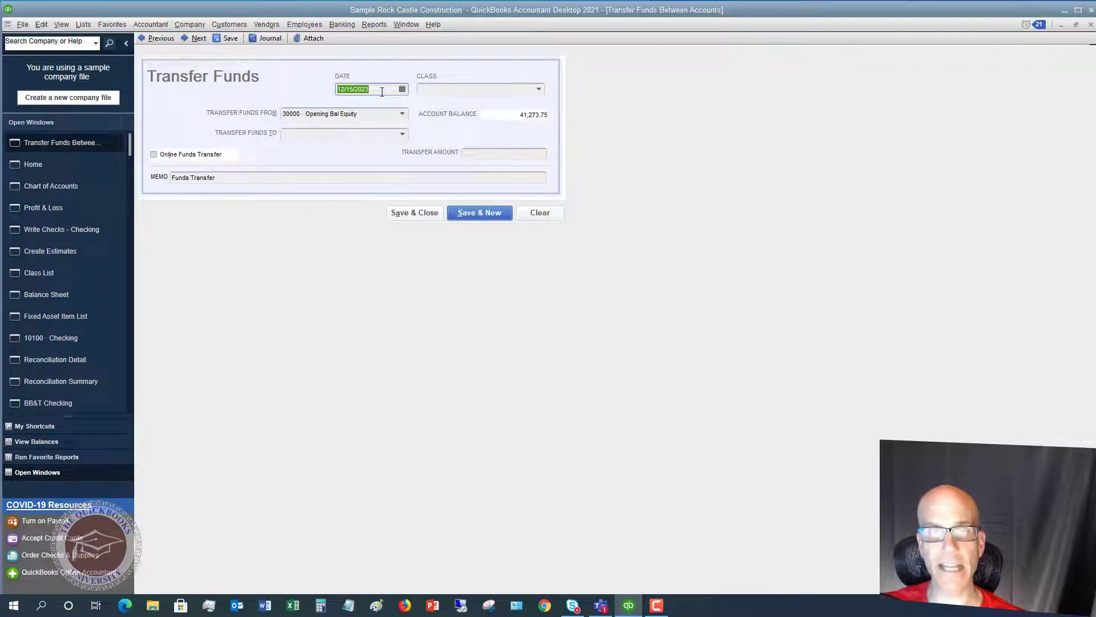
click(539, 90)
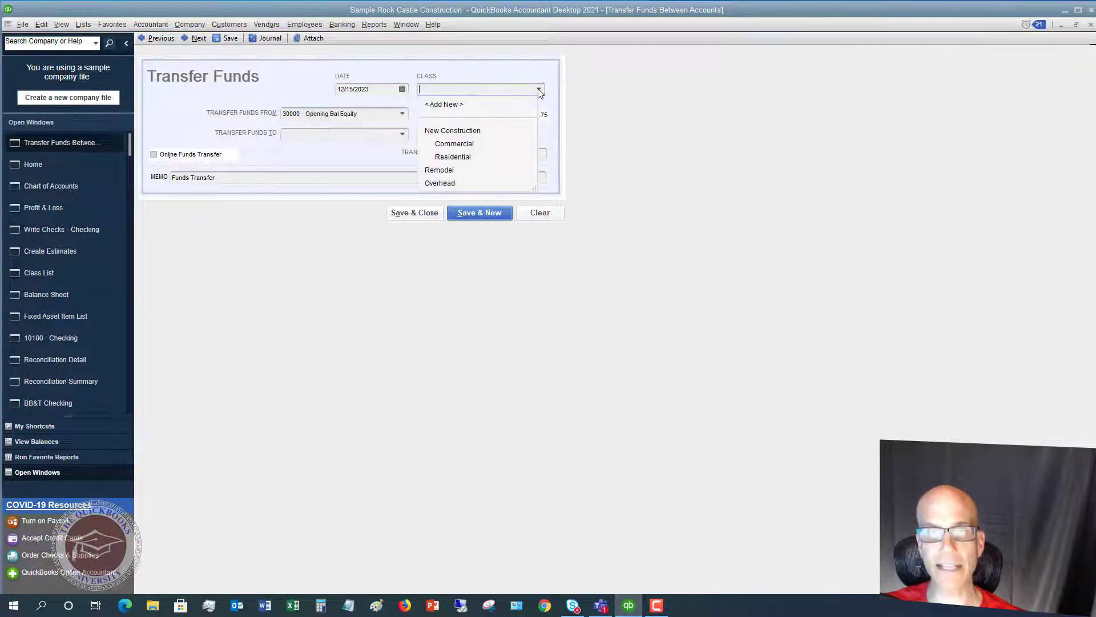
click(457, 147)
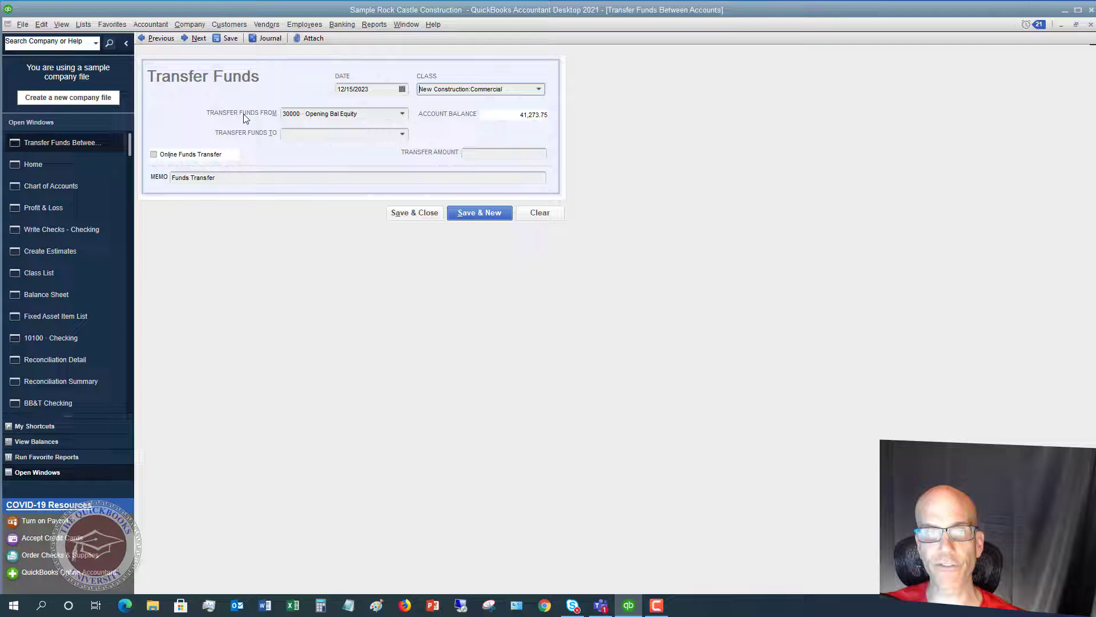
- Browse the Transfer Funds From account list
click(403, 114)
scroll(444, 248, up, 15)
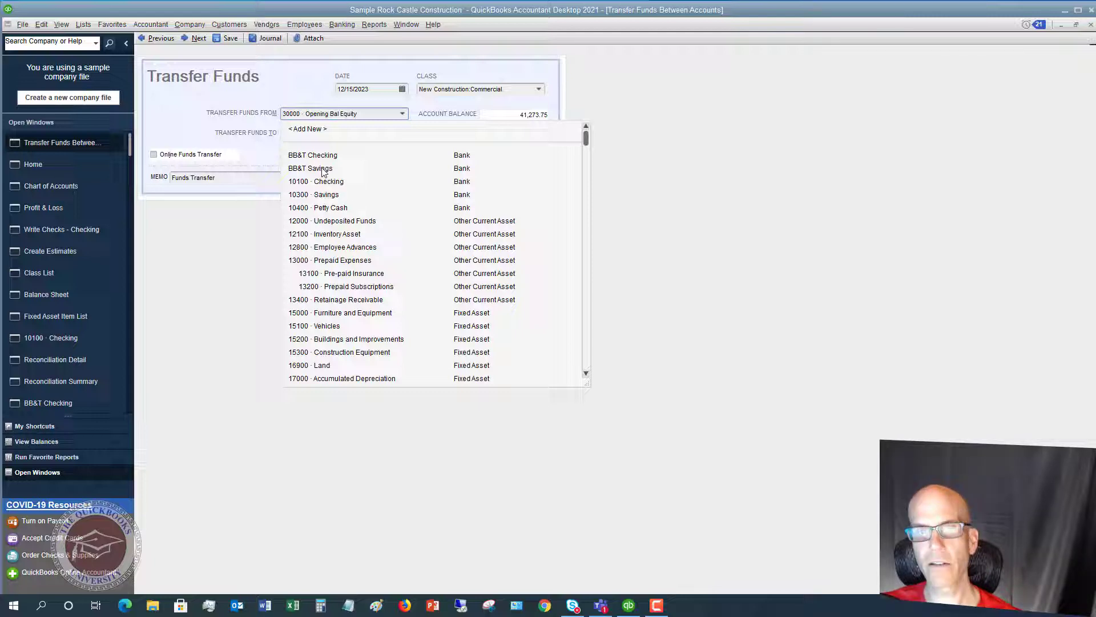
scroll(329, 180, down, 4)
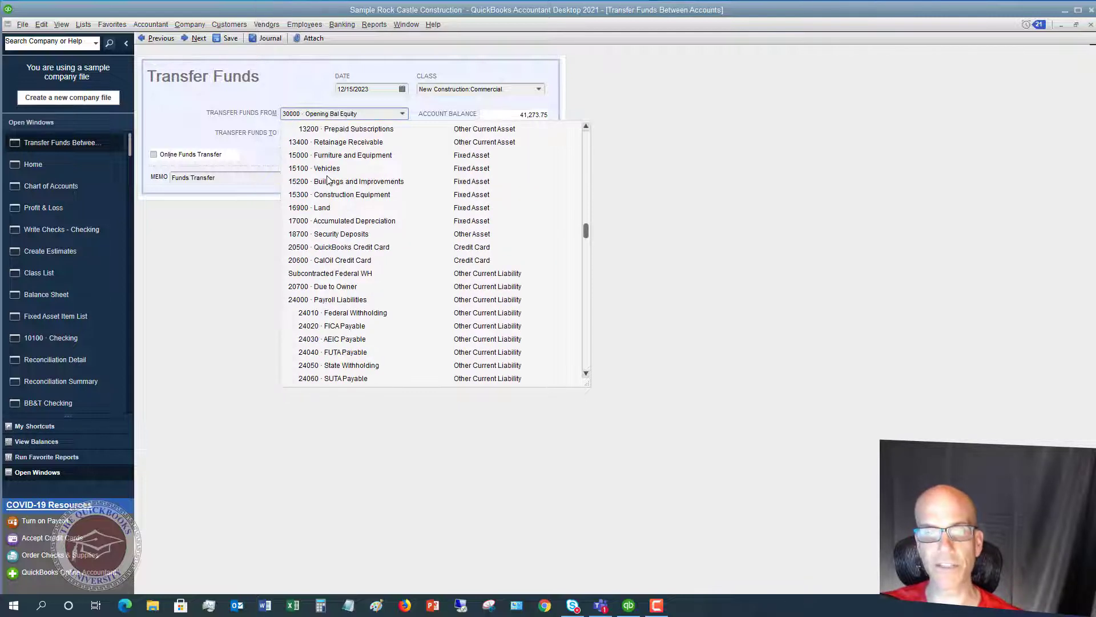
scroll(329, 181, down, 2)
scroll(329, 180, down, 1)
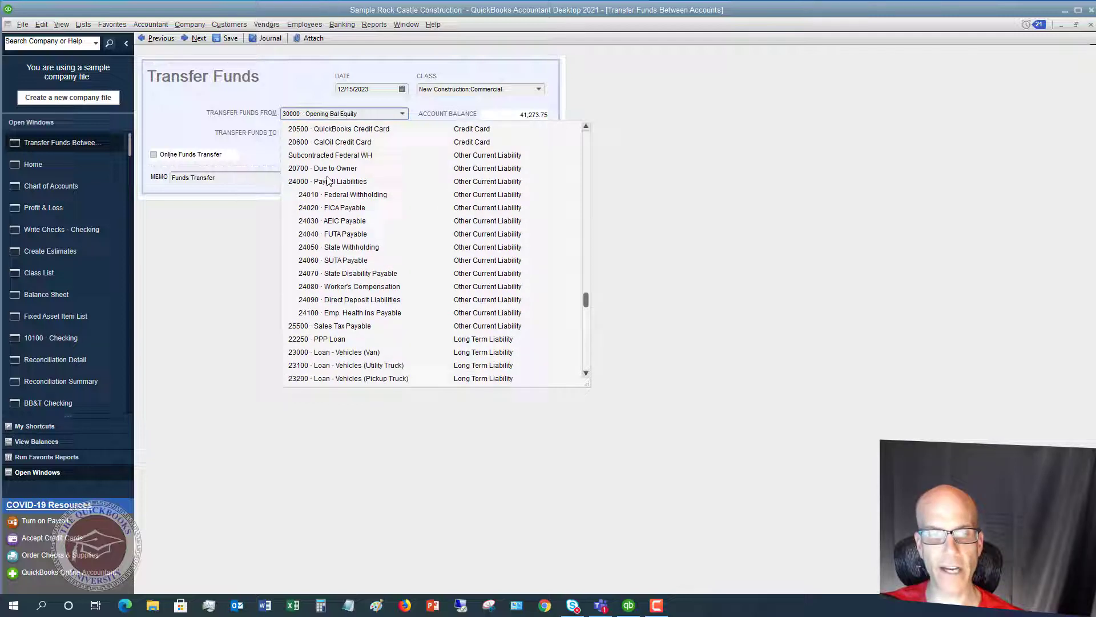
scroll(400, 317, down, 2)
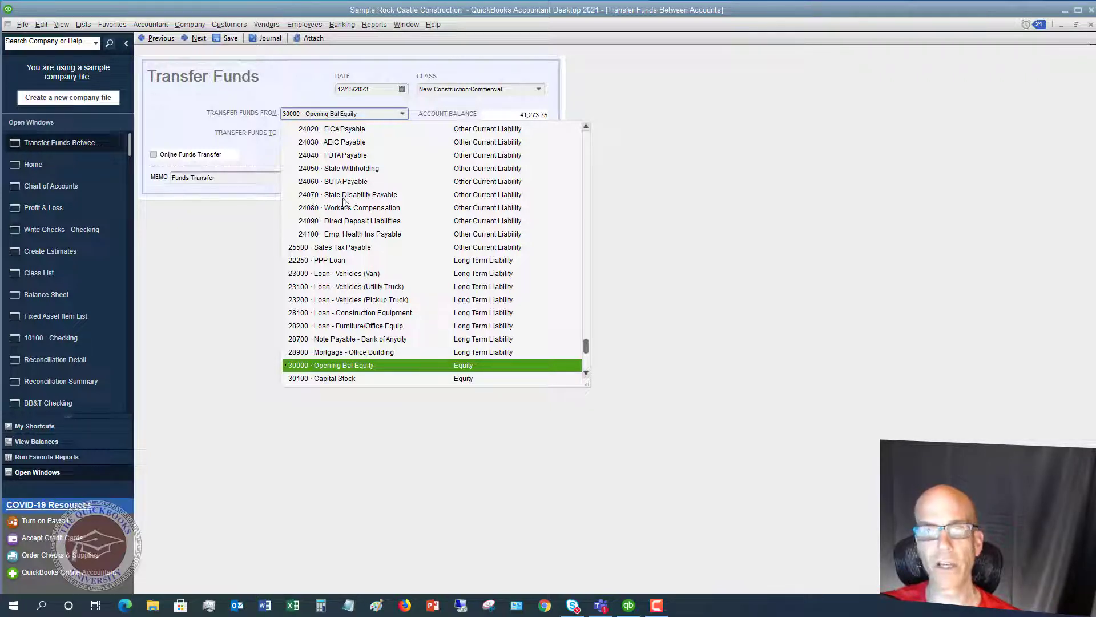
- Fill in a 500 transfer from BB&T Savings to BB&T Checking
click(292, 95)
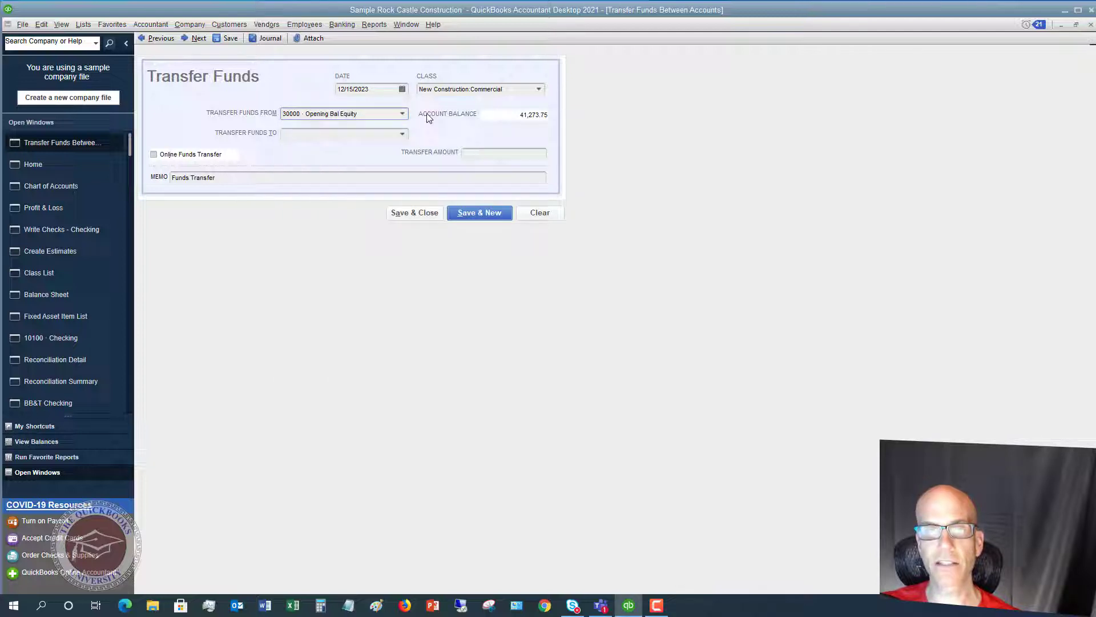
click(403, 114)
scroll(378, 188, up, 5)
scroll(379, 189, up, 2)
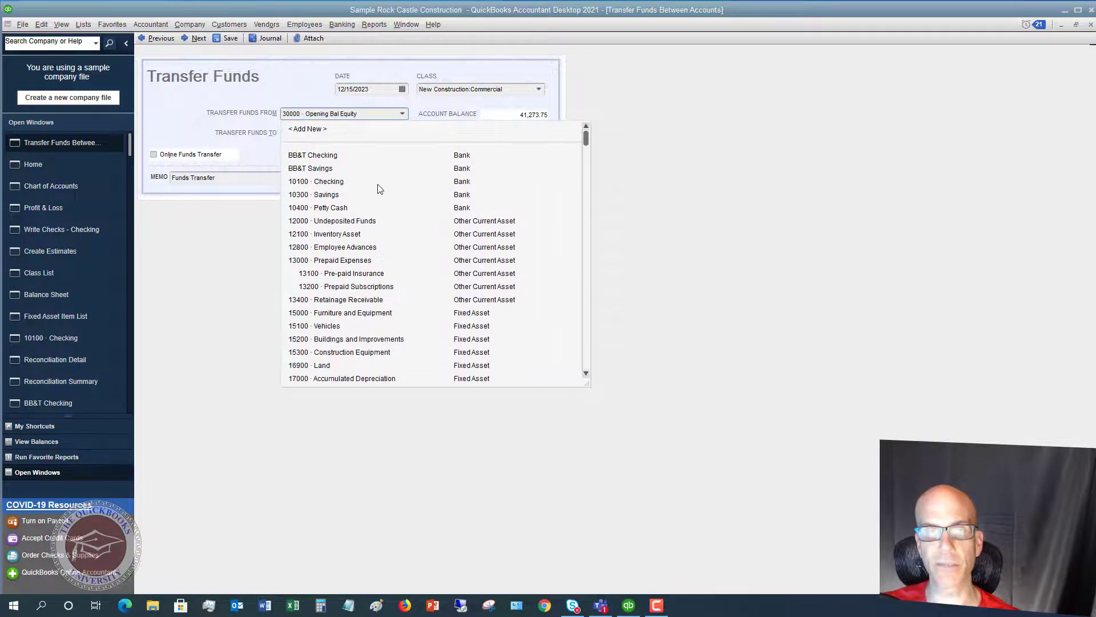
click(331, 172)
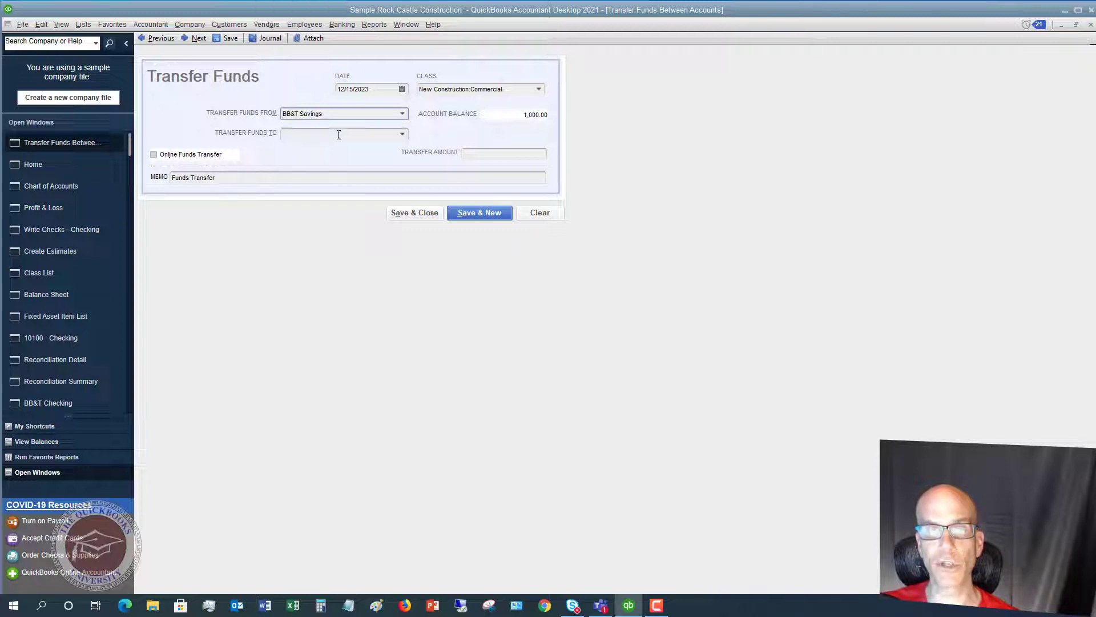
click(401, 134)
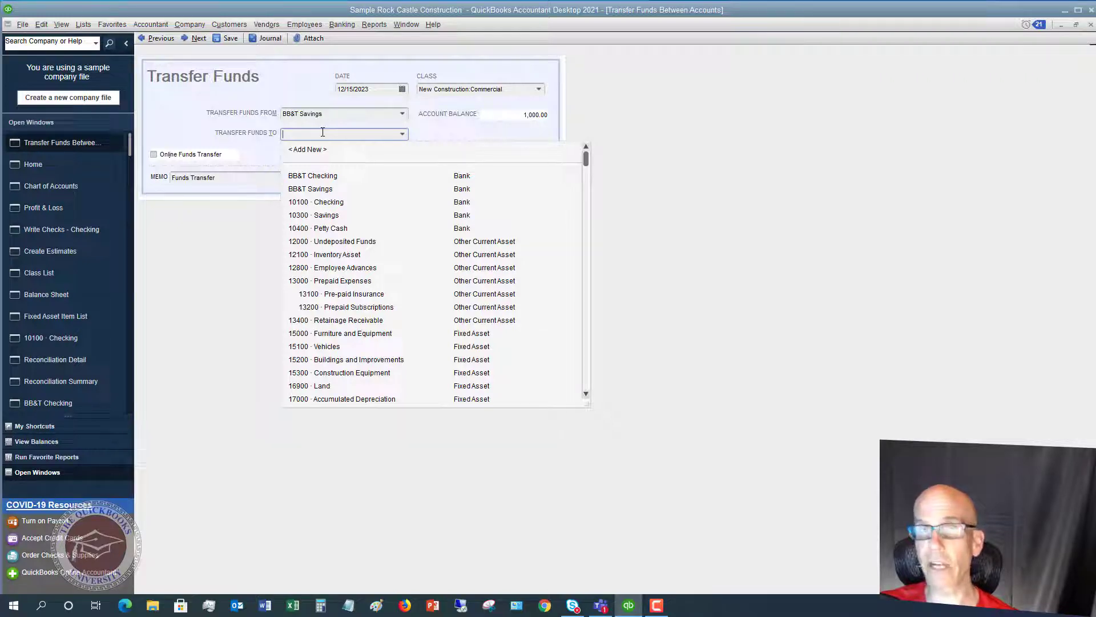
click(321, 176)
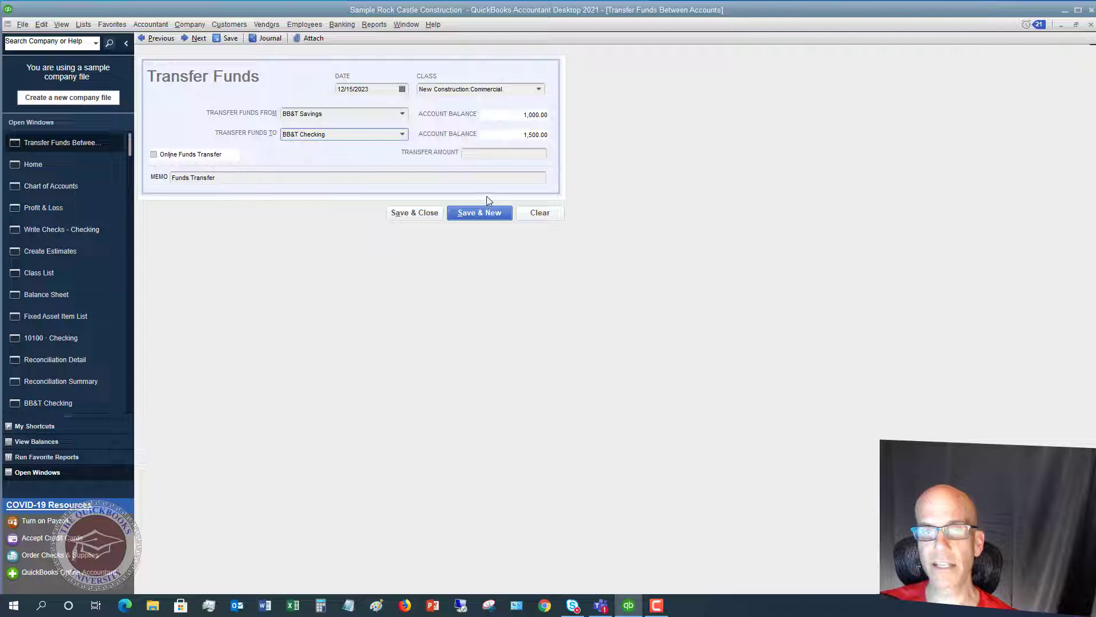
click(506, 154)
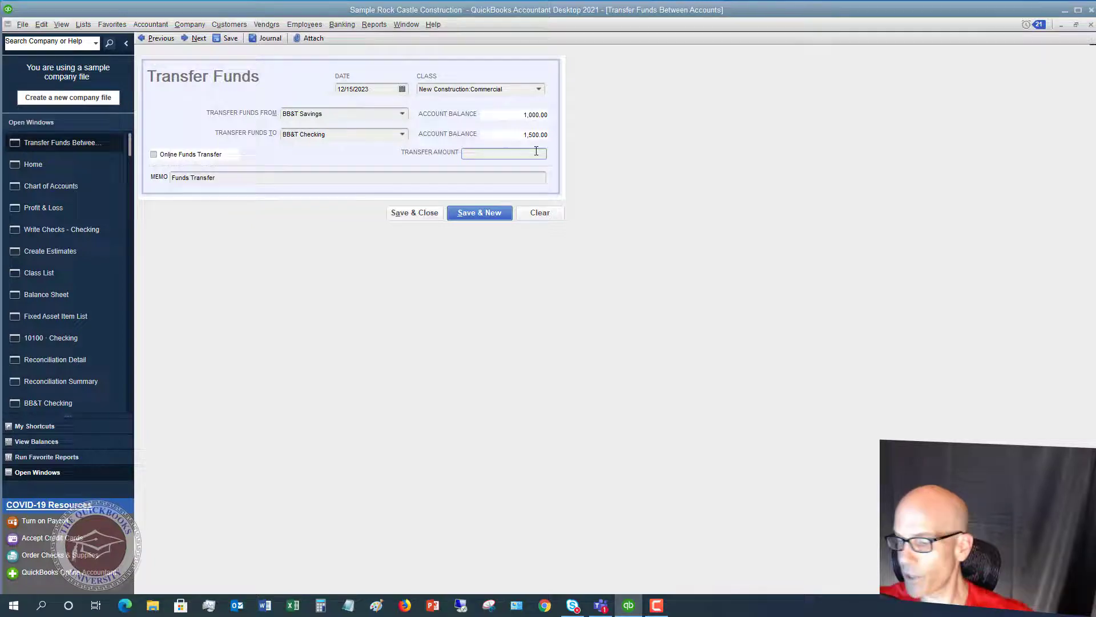
text(500)
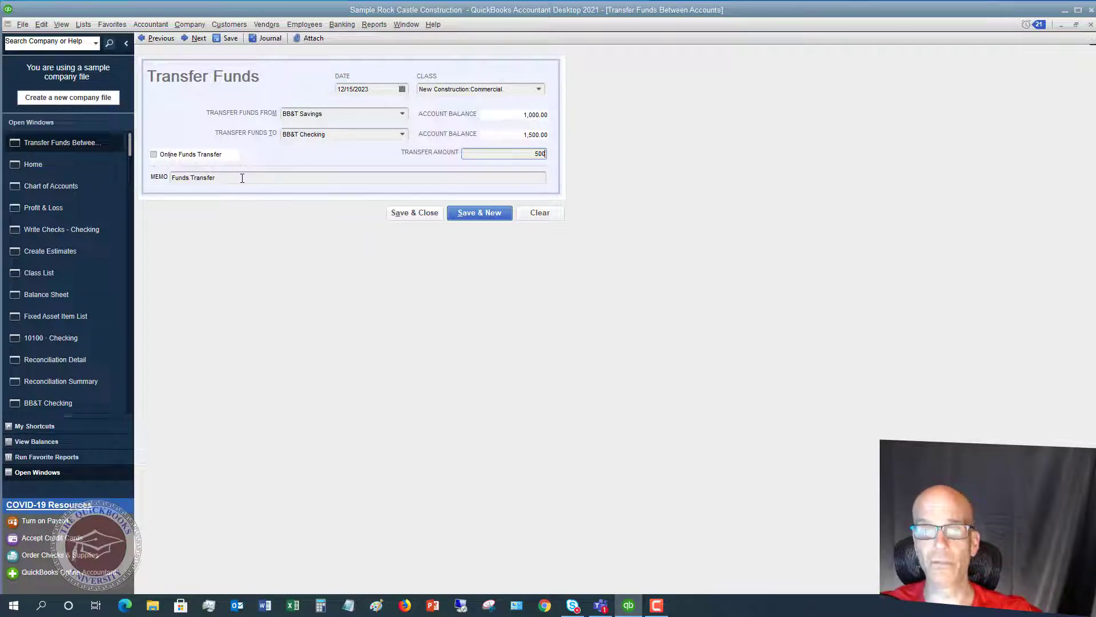
- Save the 500 transfer, then check the BB&T Savings and BB&T Checking registers, showing a 2,000.00 balance
click(414, 213)
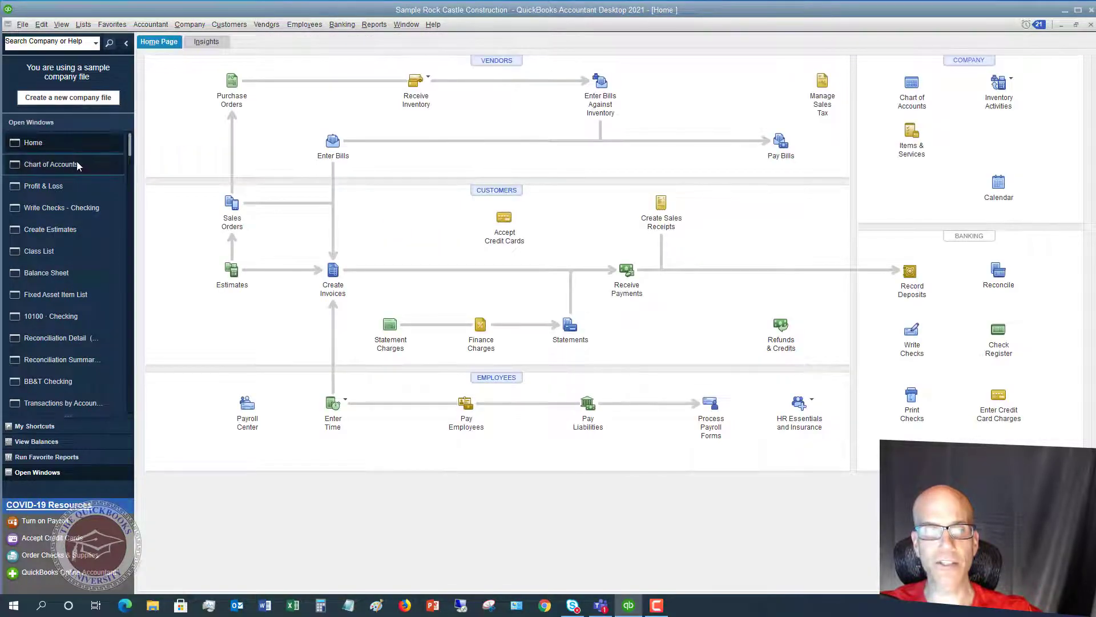
click(78, 165)
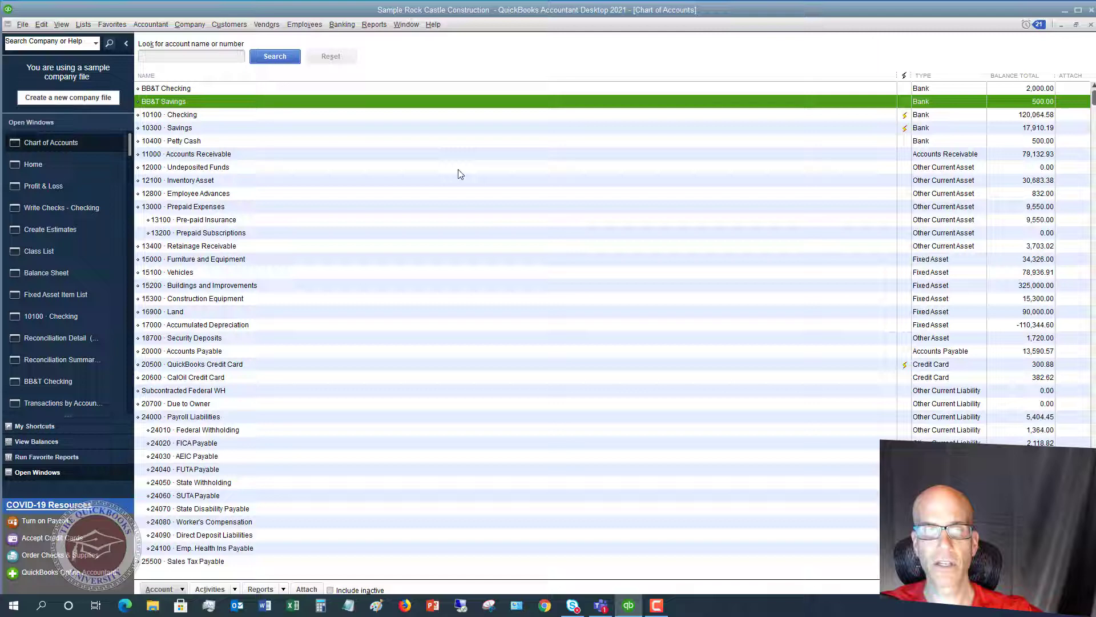
double_click(392, 102)
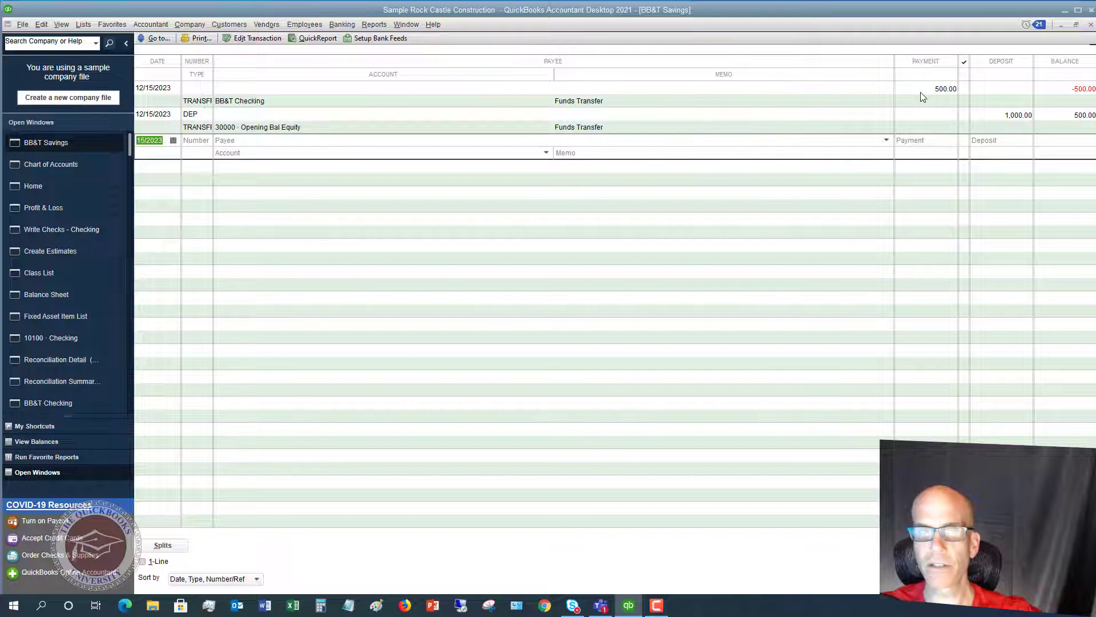
click(87, 165)
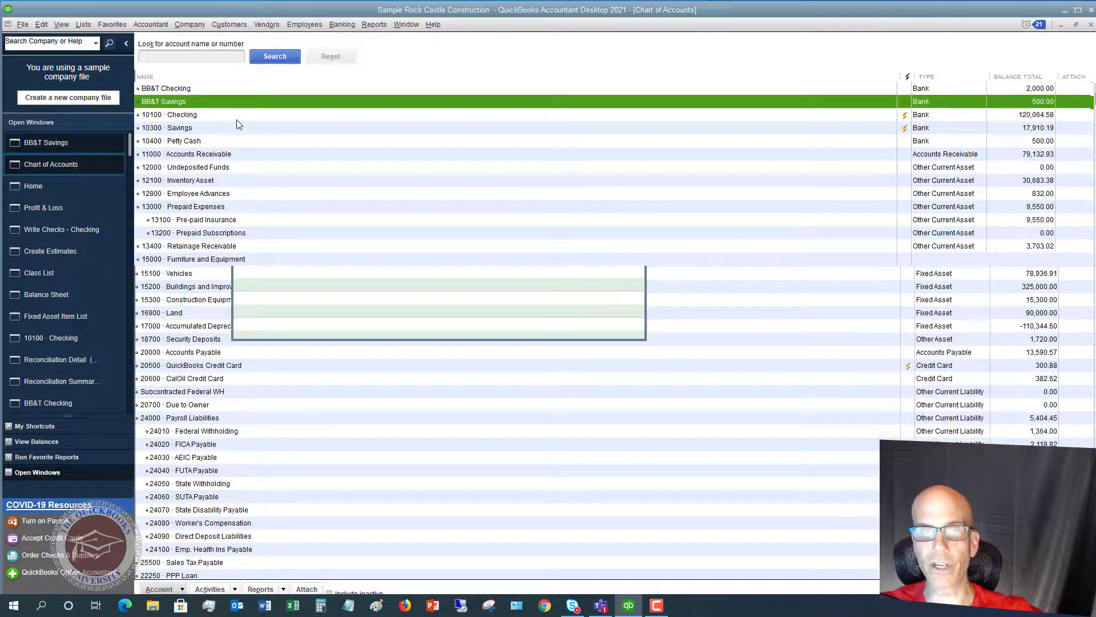
double_click(283, 92)
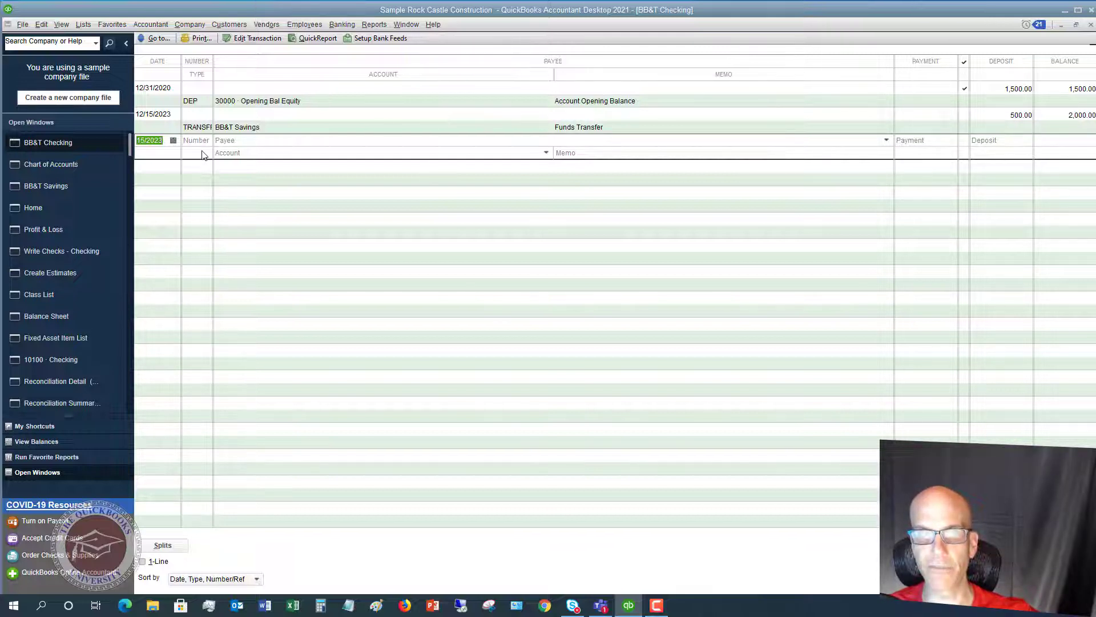
- Open the 10100 · Checking register from the Chart of Accounts and review its 12/15/2023 transactions
click(61, 165)
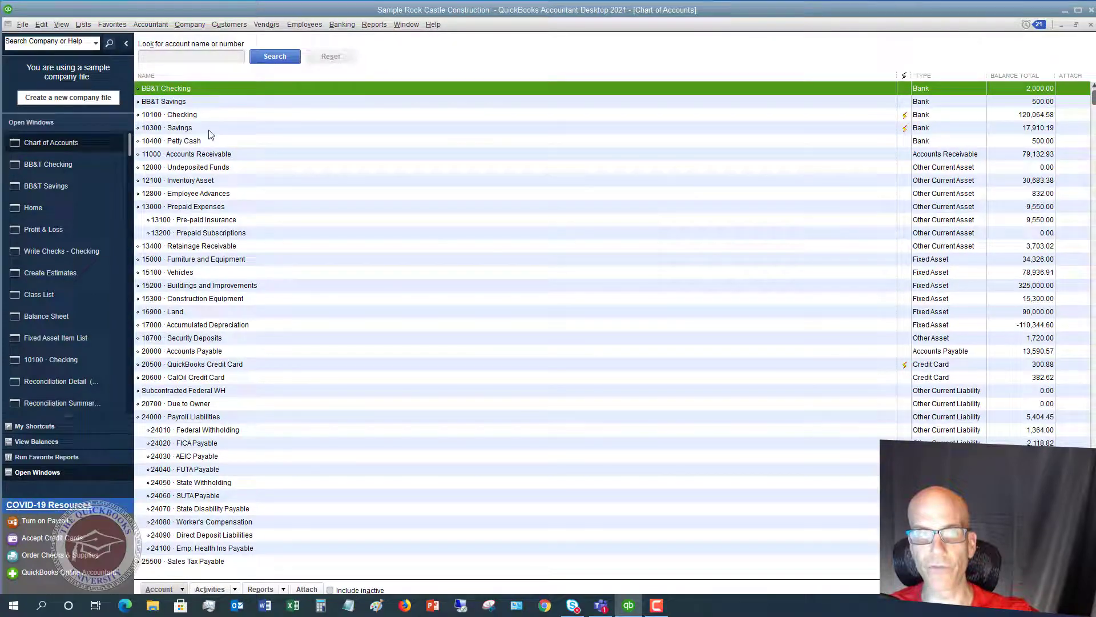
double_click(218, 118)
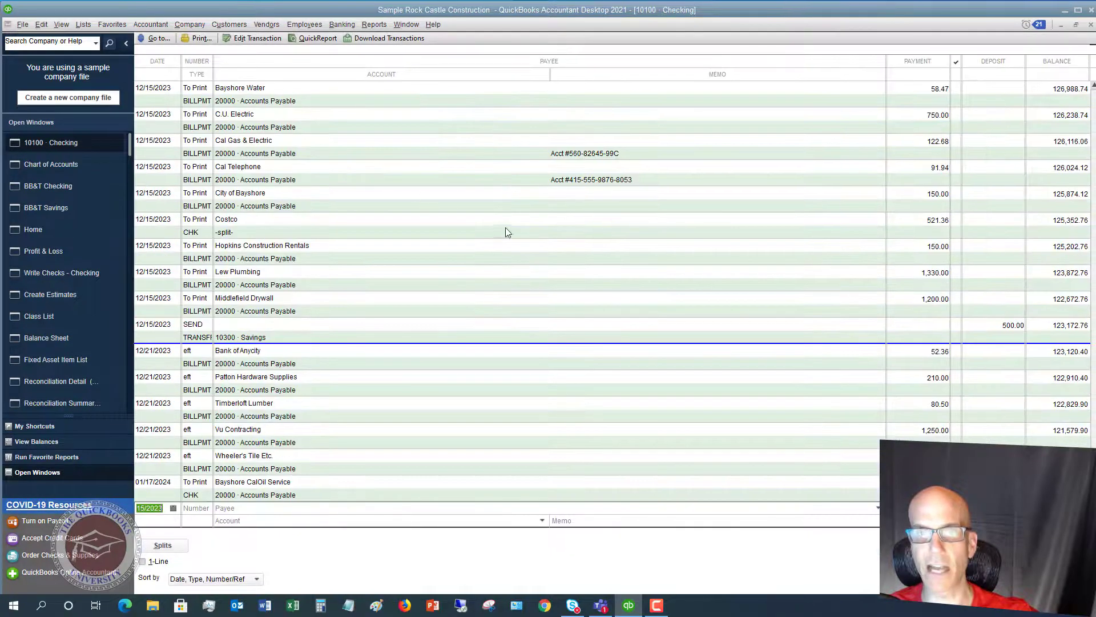
key(Up)
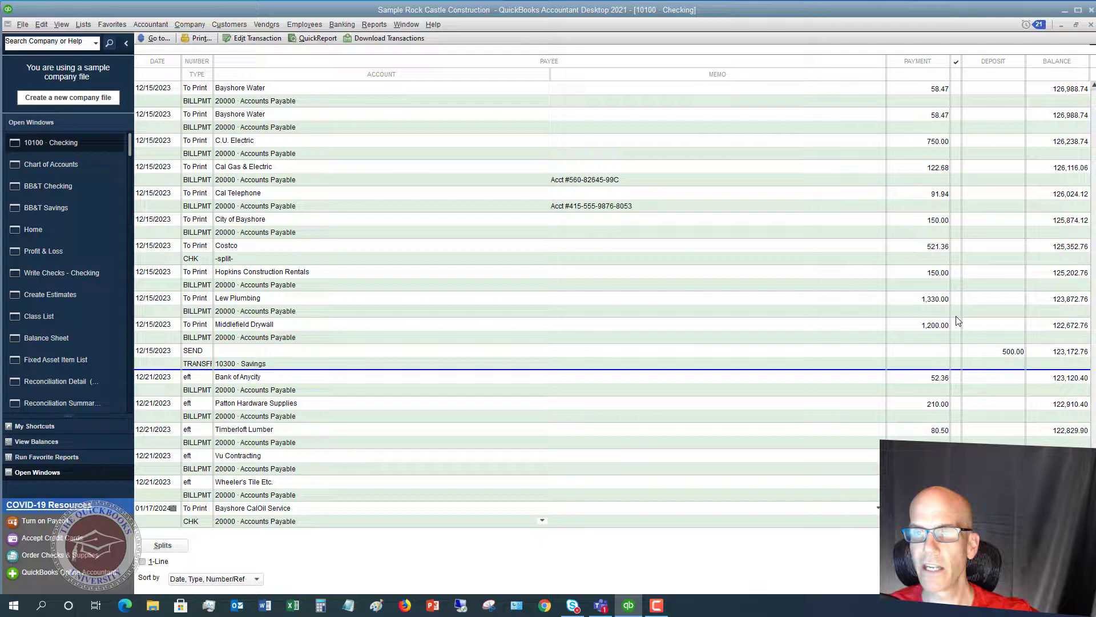
scroll(957, 321, up, 15)
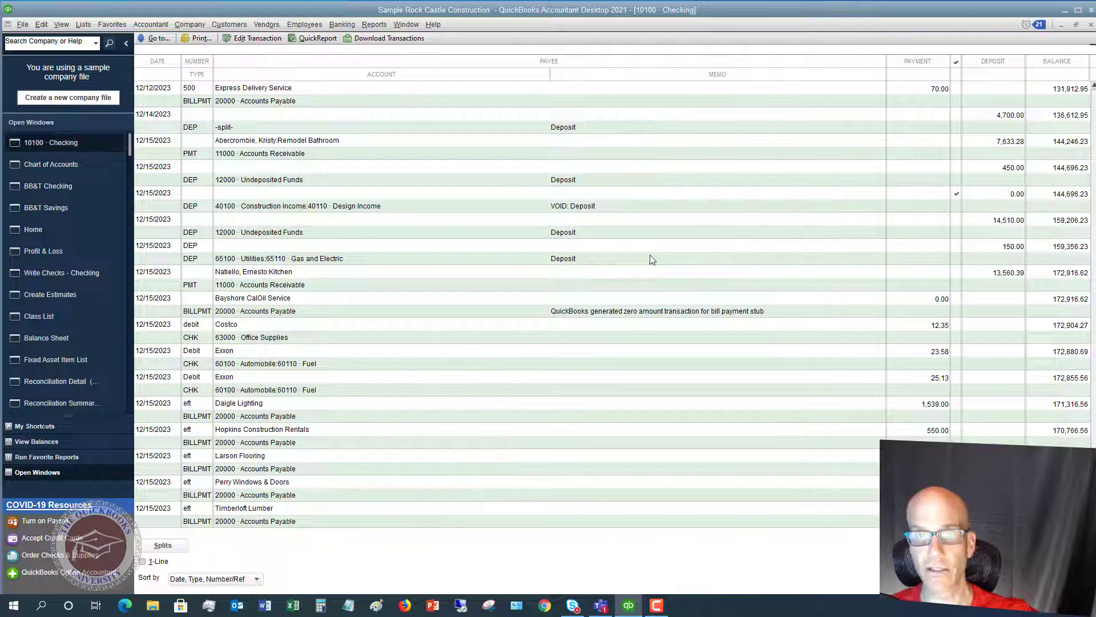
scroll(650, 259, down, 3)
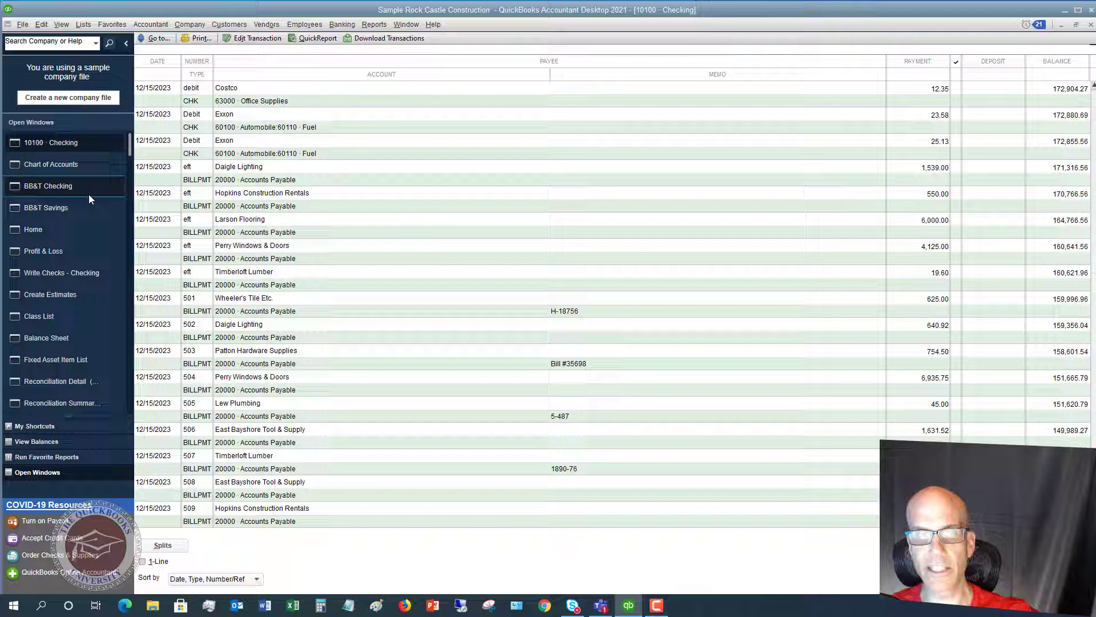
- Switch back to the BB&T Checking register with its 500.00 transfer and 2,000.00 balance
click(73, 188)
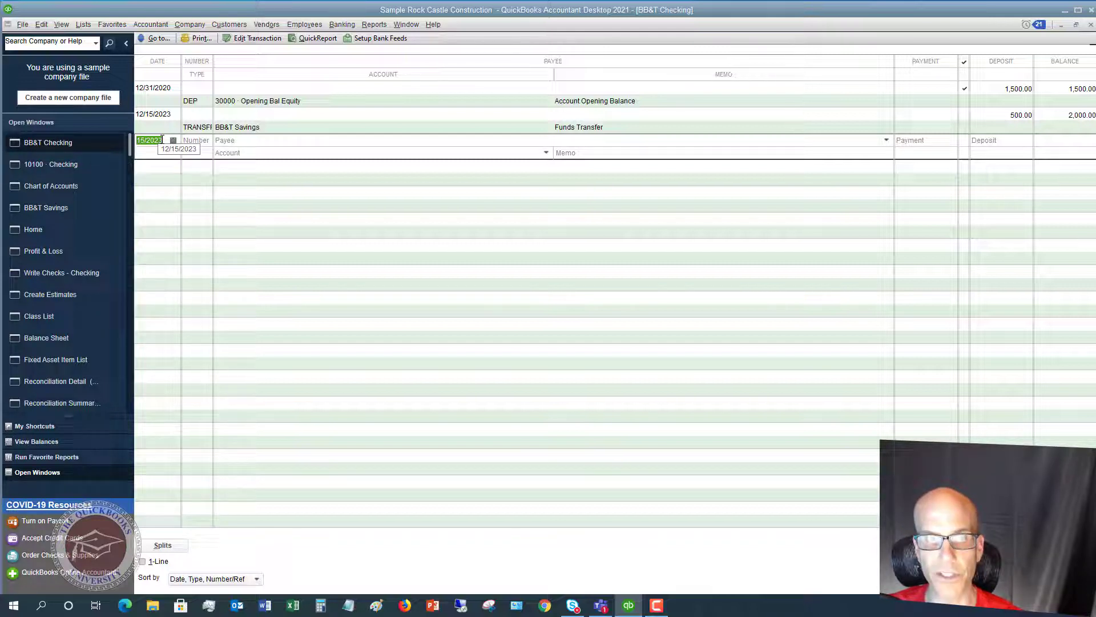
- Enter a new BB&T Checking line: no number, 200.00 payment to BB&T Savings, memo 'Funds transfer'
key(Tab)
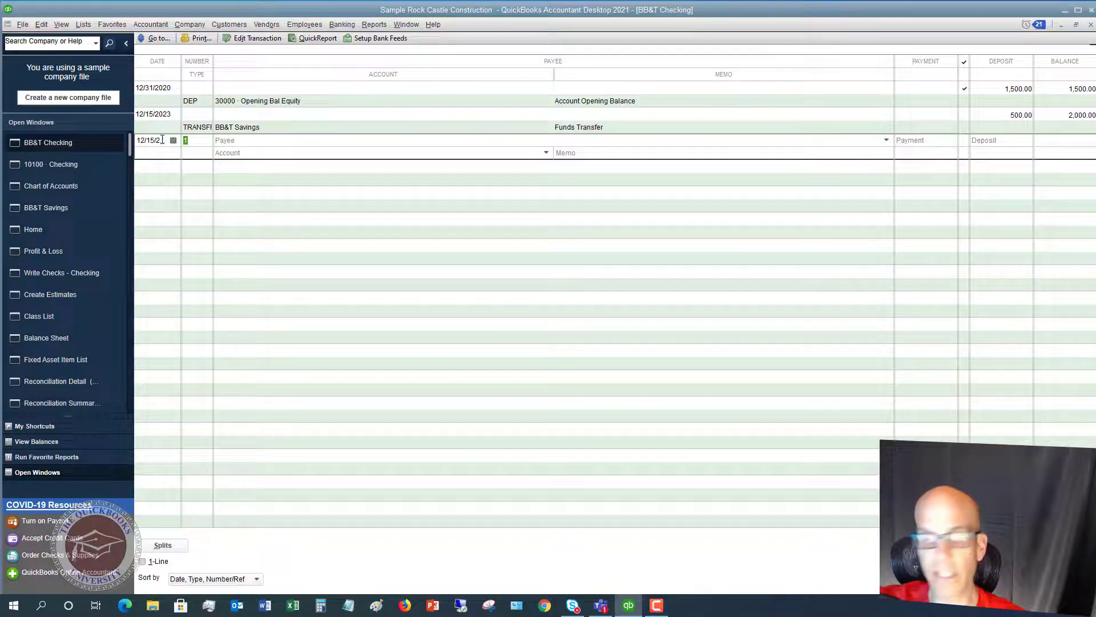
key(BackSpace)
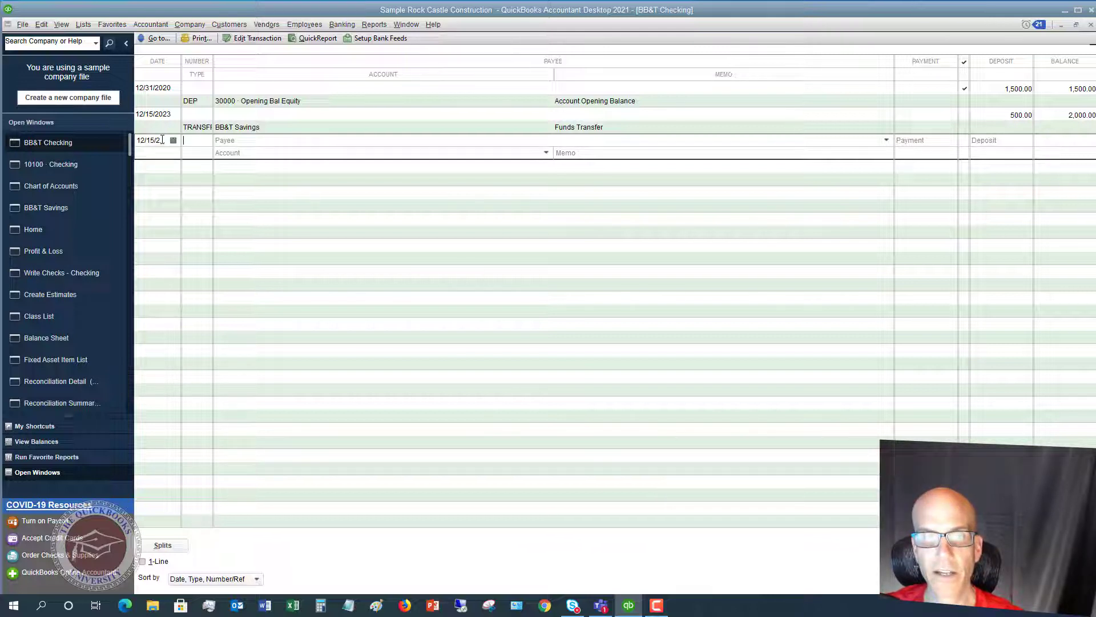
key(Tab)
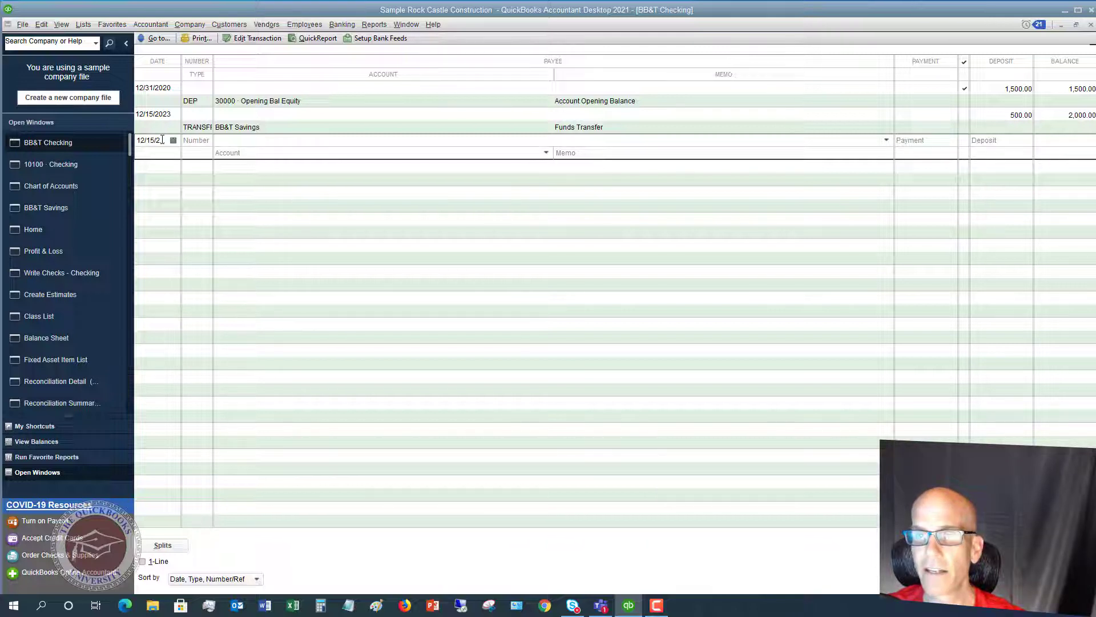
key(Tab)
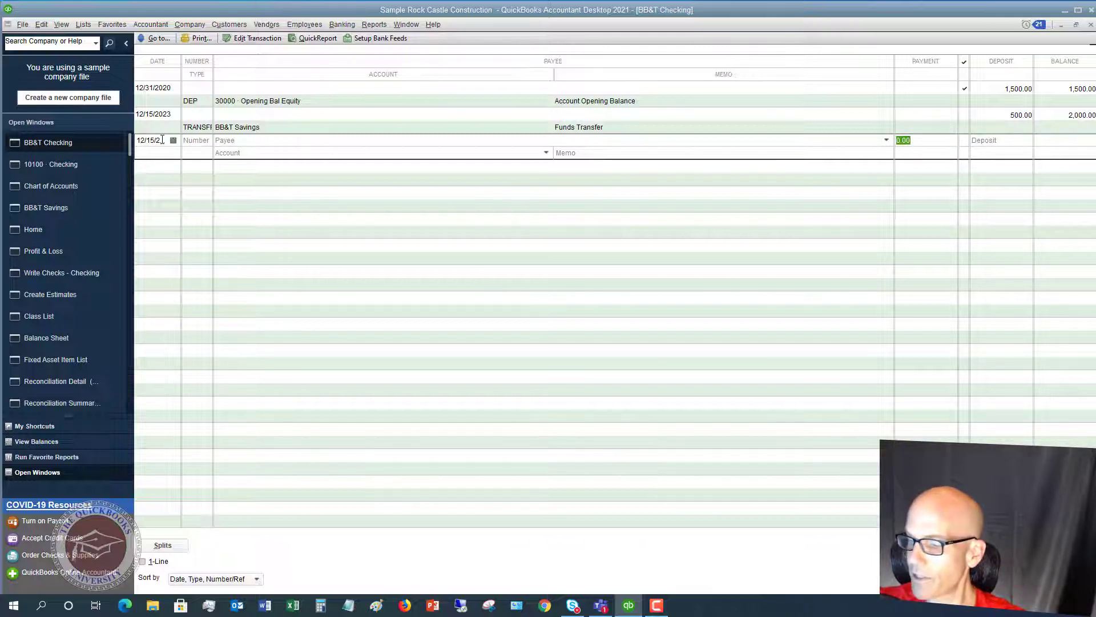
text(200)
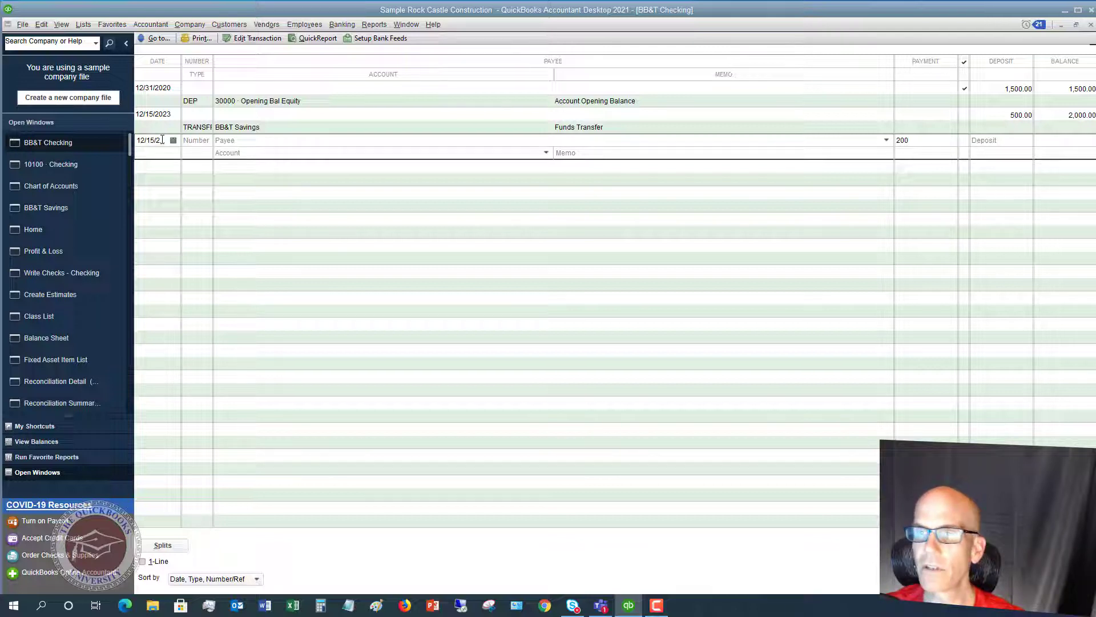
key(Tab)
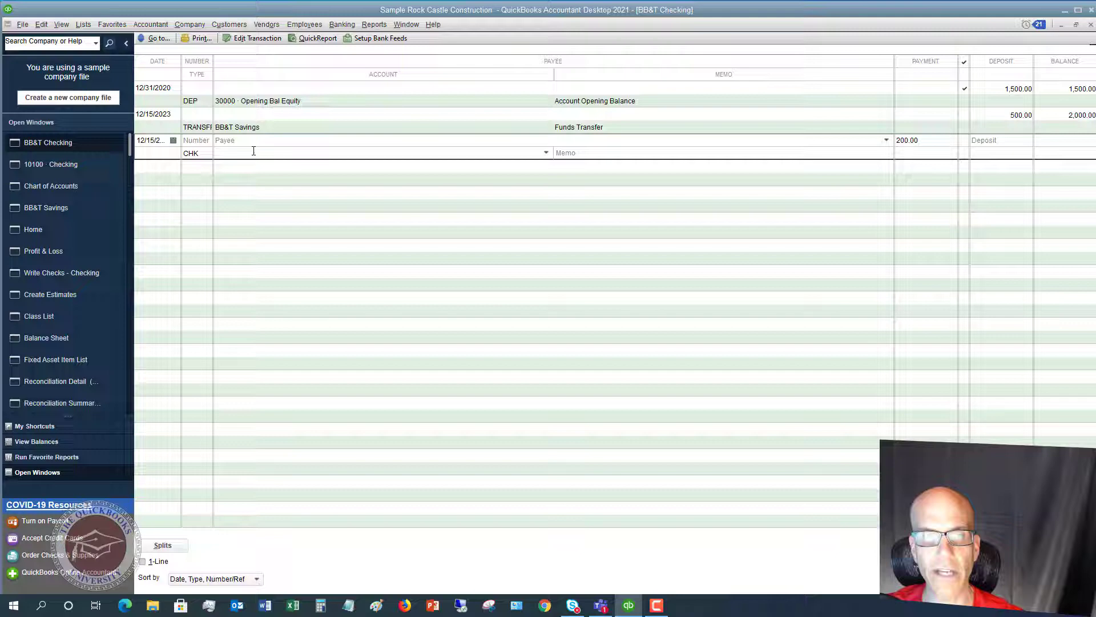
click(545, 154)
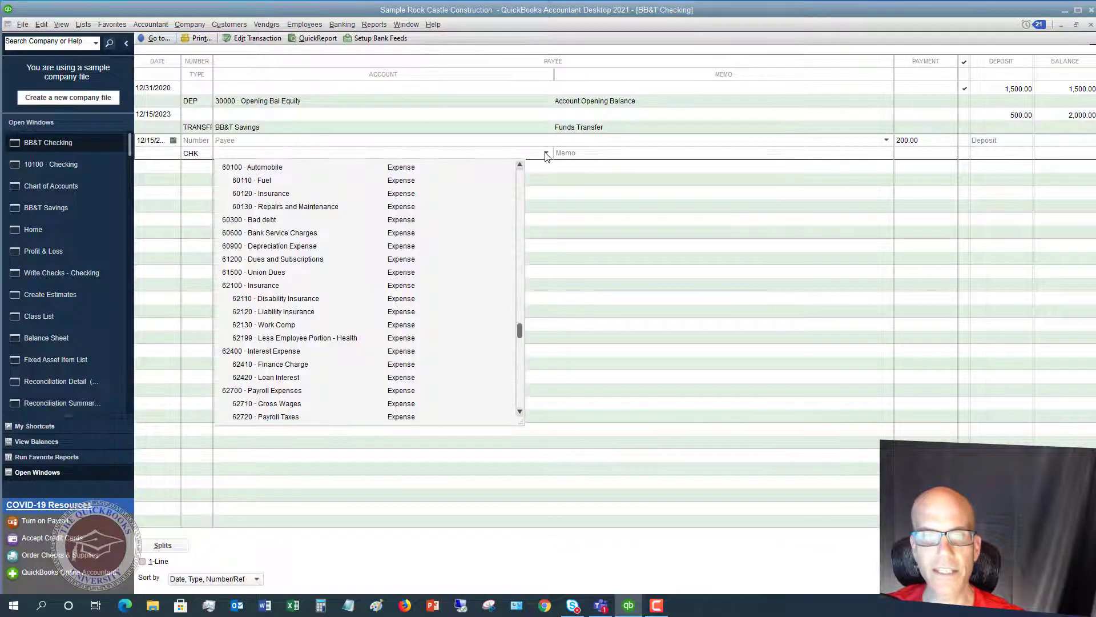
click(520, 182)
click(521, 181)
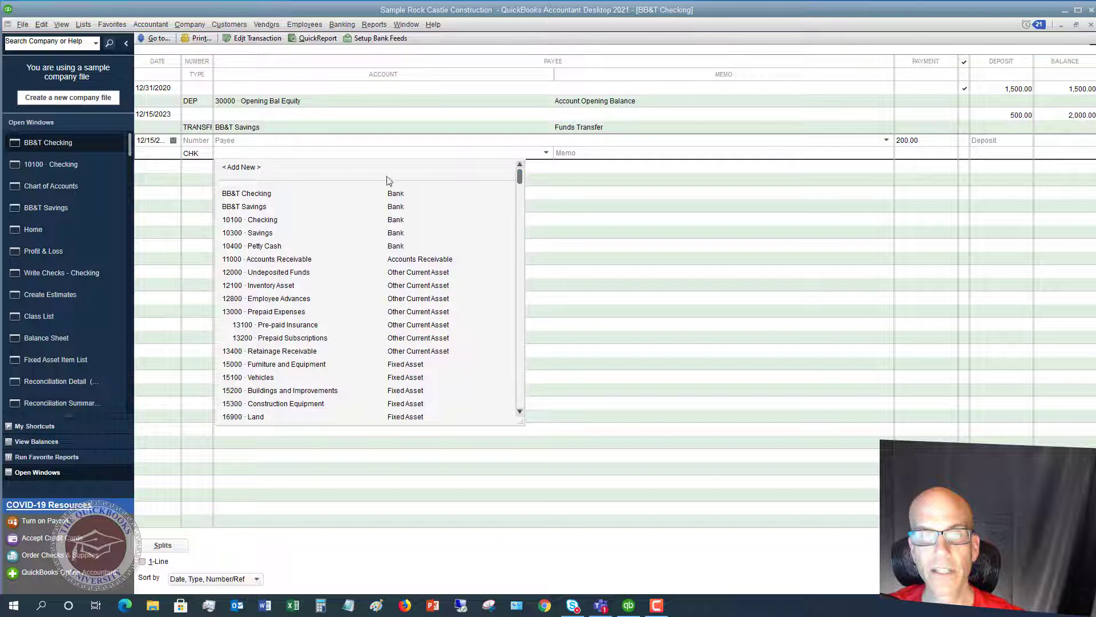
click(263, 205)
key(Tab)
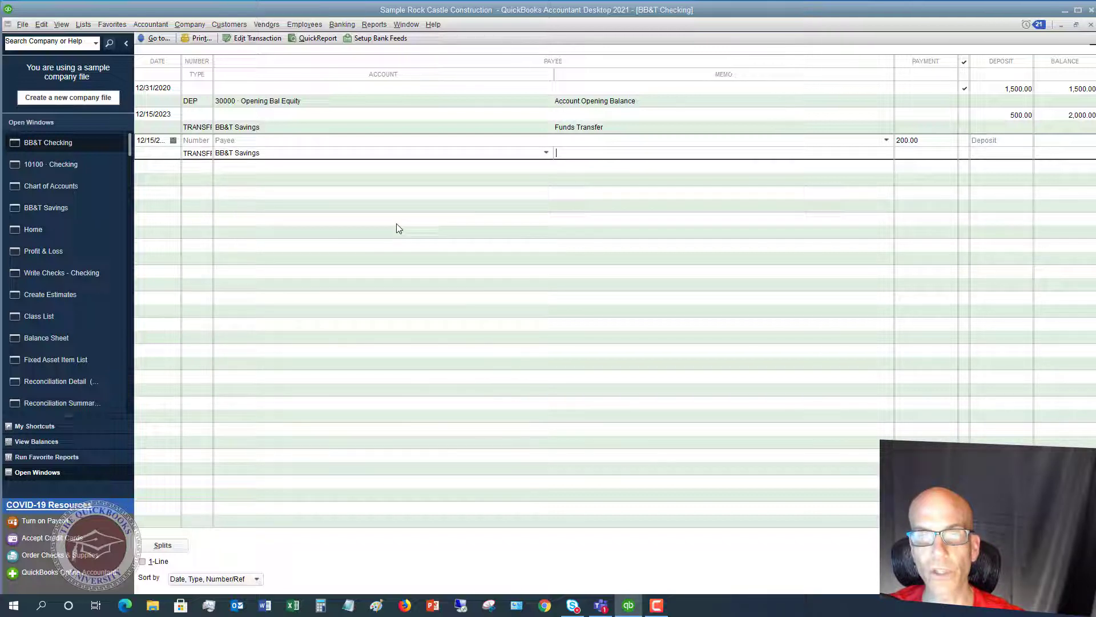
text(Fu)
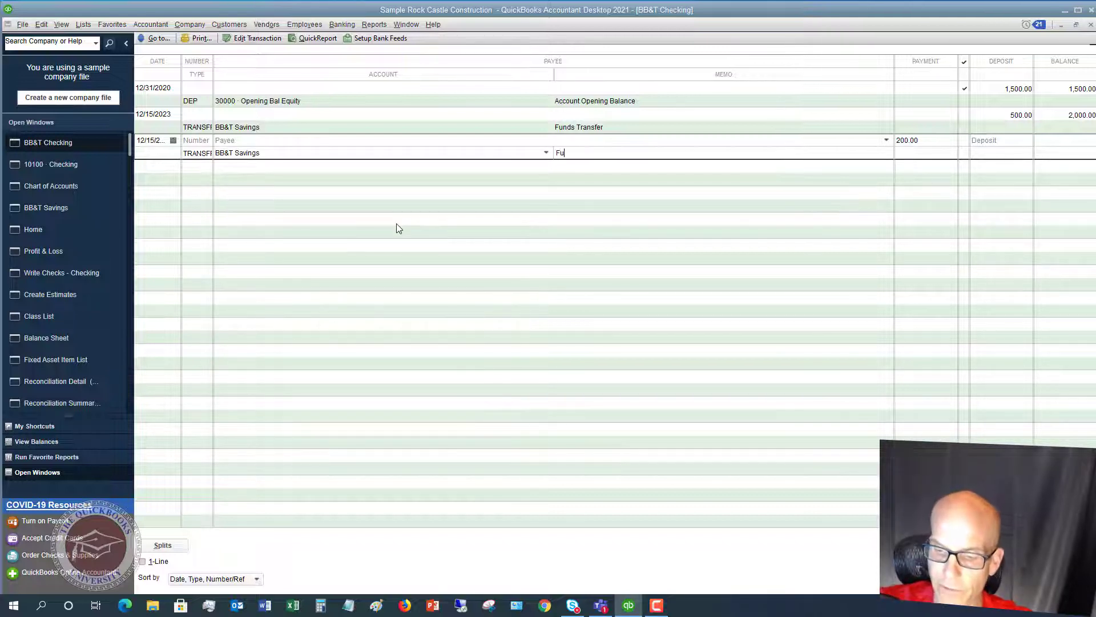
text(nds transfer)
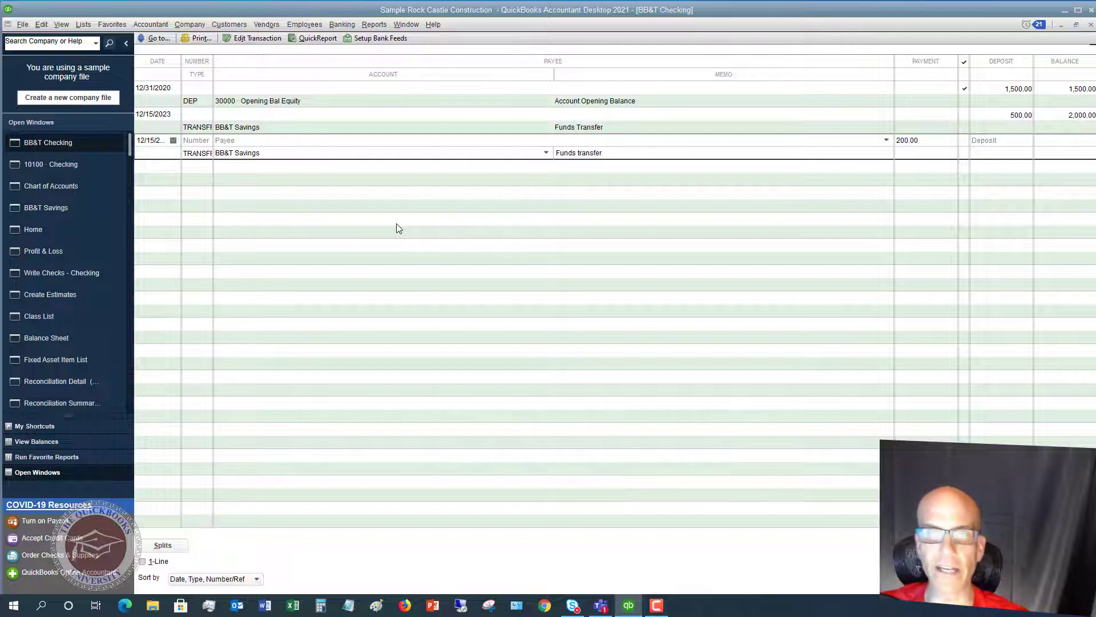
- Record the 200.00 transfer and view it as a deposit in BB&T Savings, ending at 700.00
key(Return)
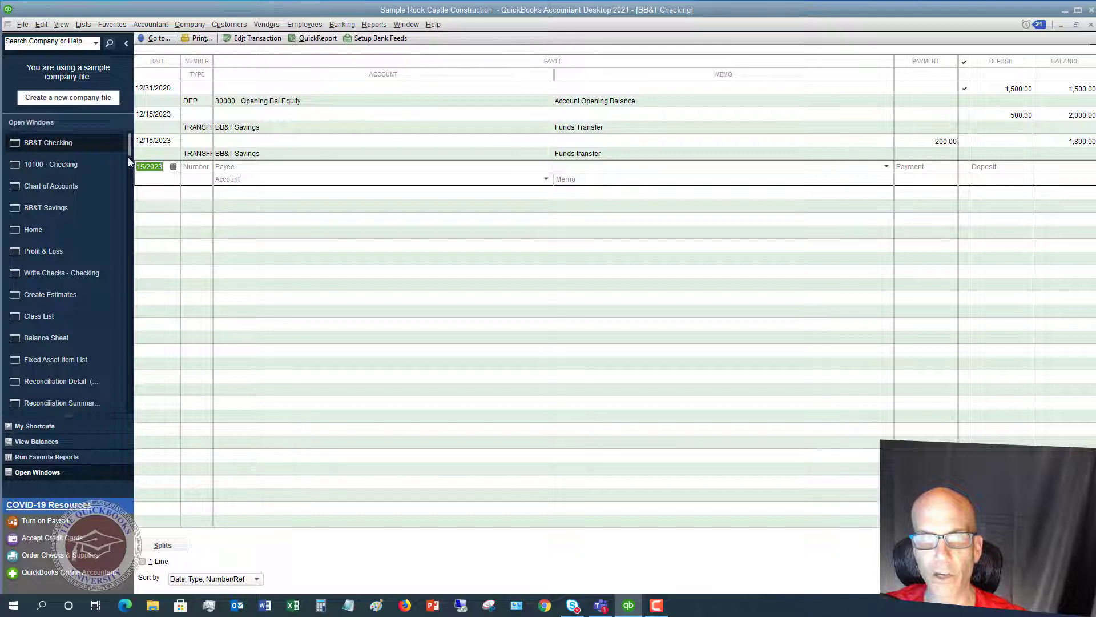
click(52, 209)
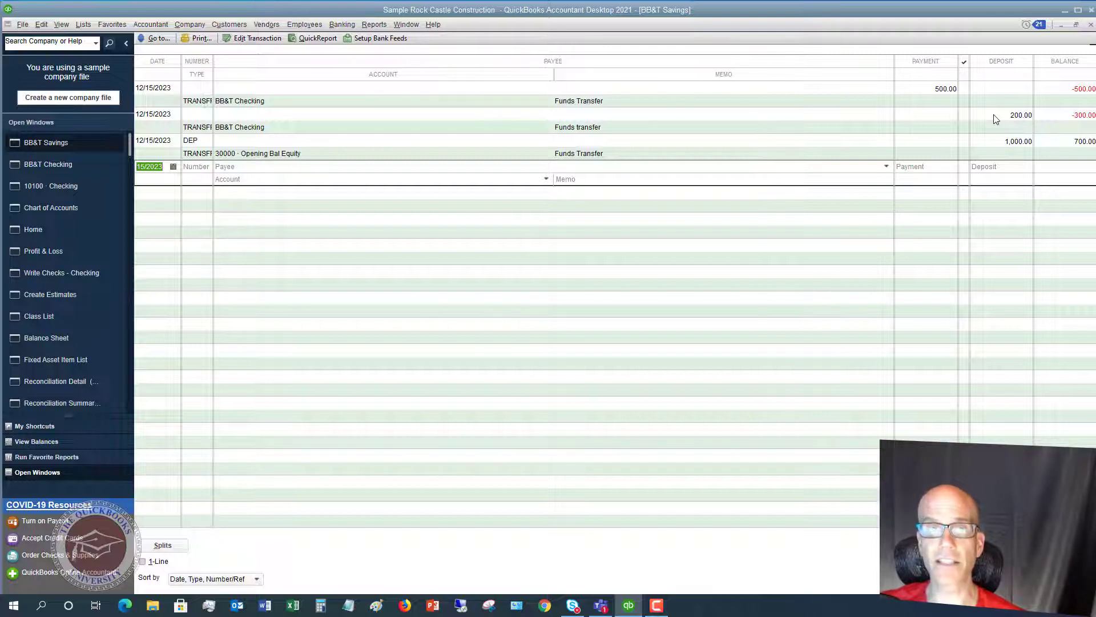
- Open a new Transfer Funds form drawing from BB&T Checking at its 1,800.00 balance
click(342, 25)
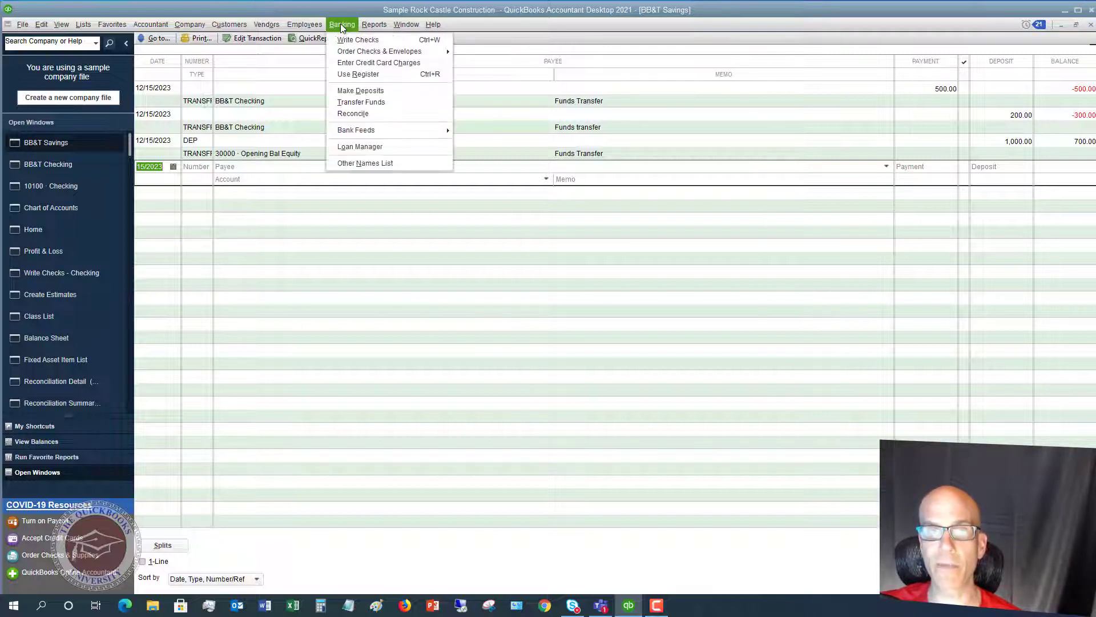
click(375, 105)
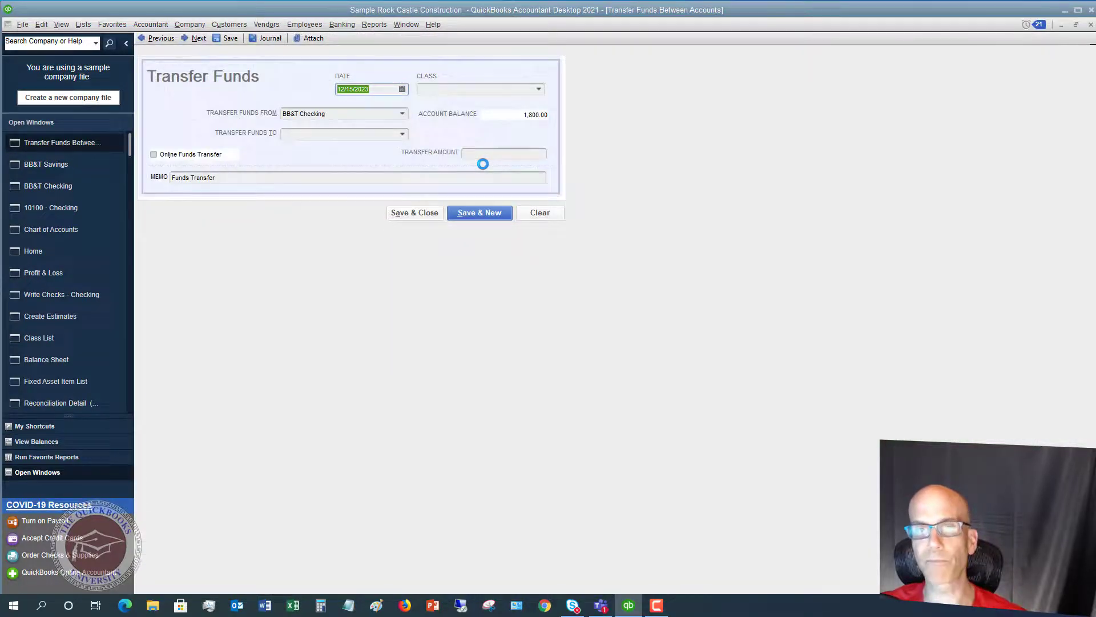